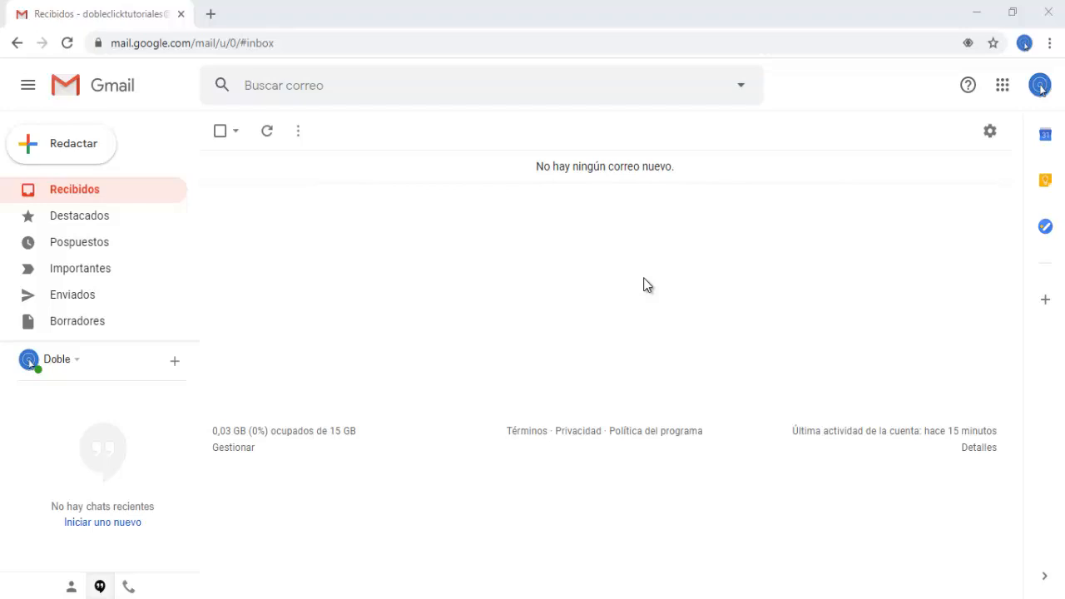
# Step: Check the additional options available in a new message, and close the empty message
pyautogui.click(90, 158)
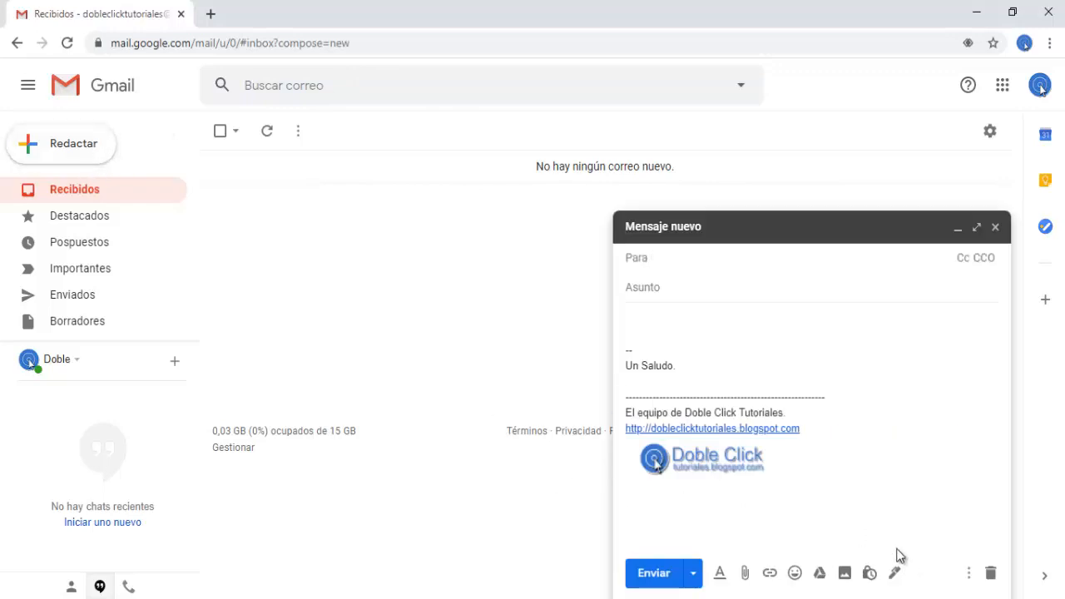
pyautogui.click(968, 574)
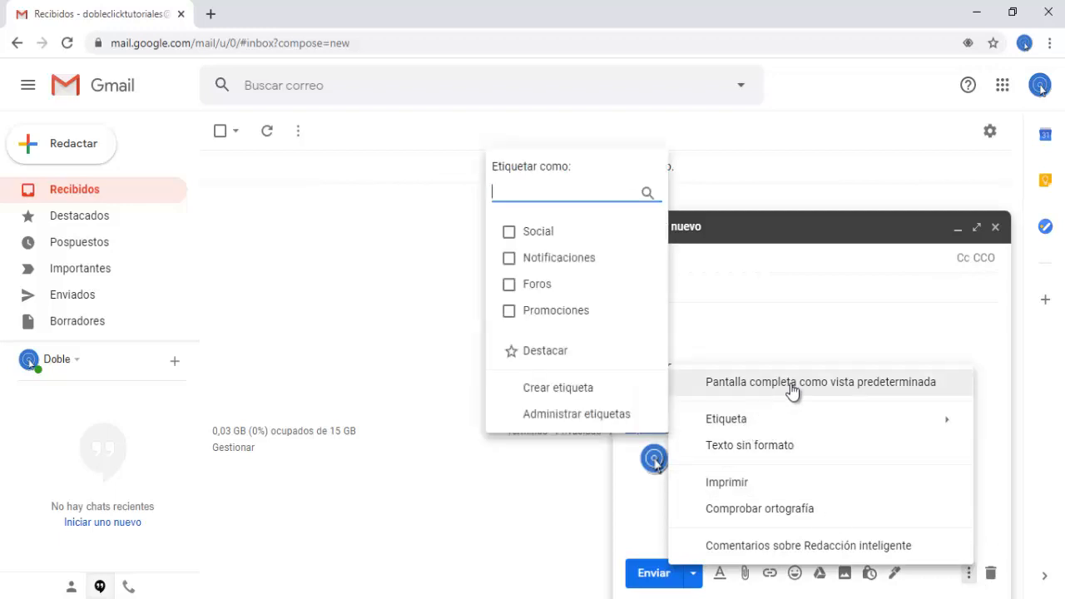
pyautogui.click(995, 228)
pyautogui.click(995, 227)
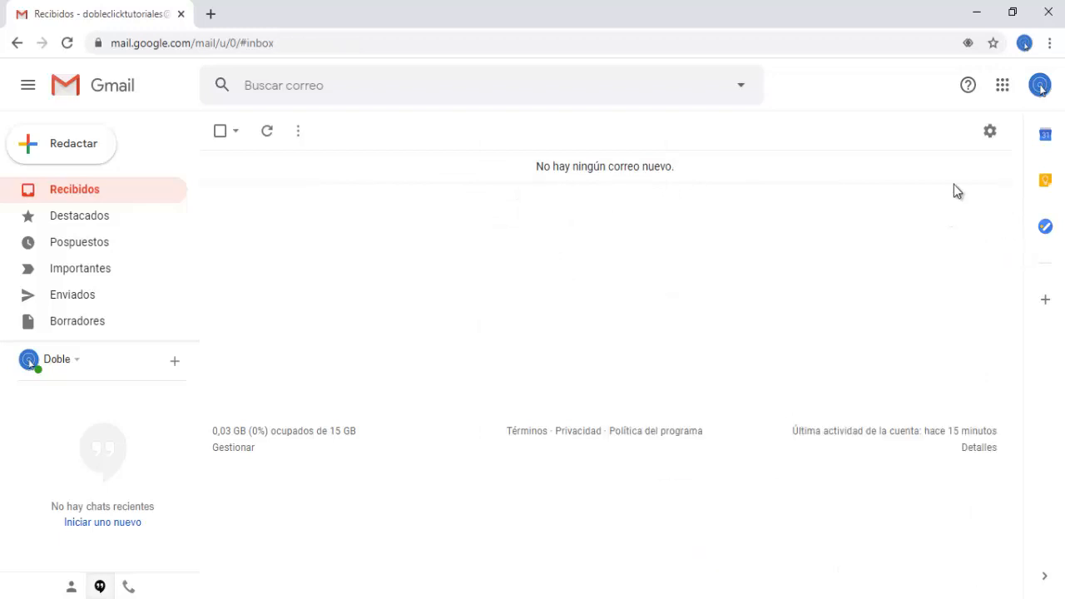
# Step: Enable Plantillas in the advanced Gmail settings and save the changes
pyautogui.click(991, 143)
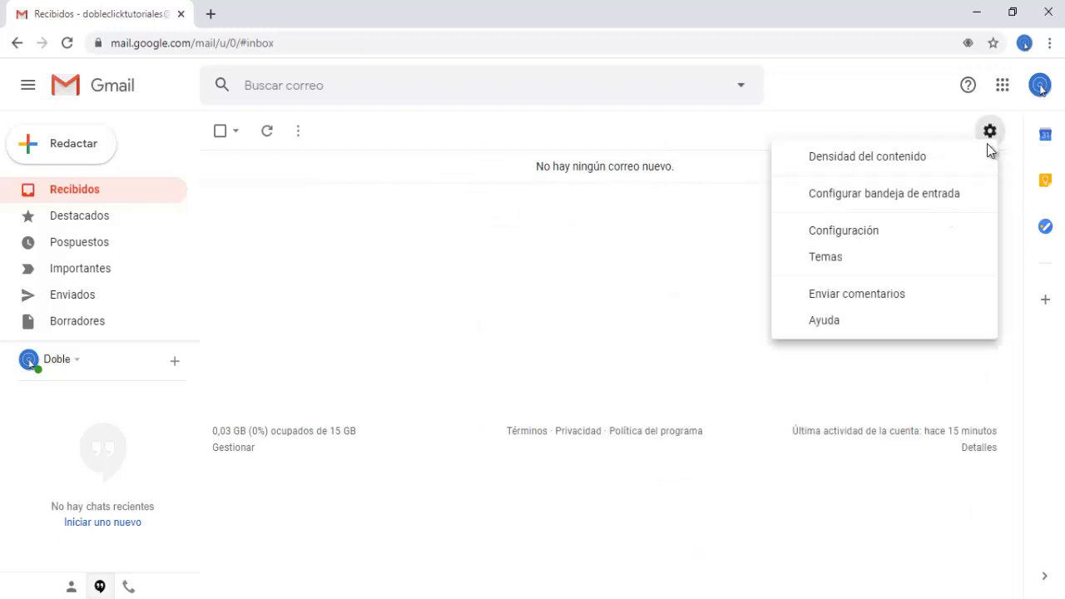
pyautogui.click(863, 234)
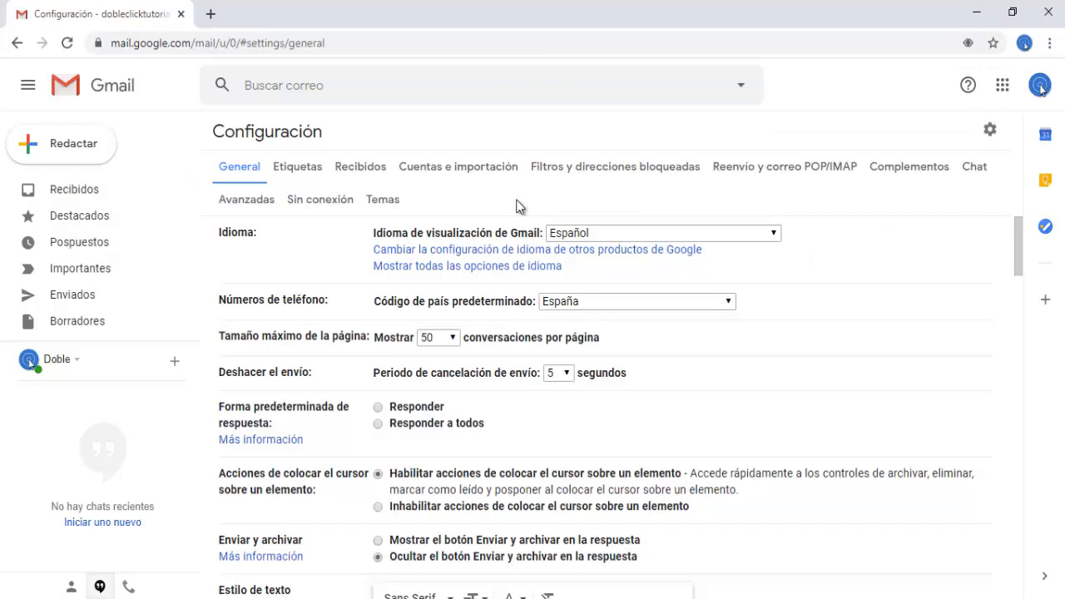
pyautogui.click(239, 199)
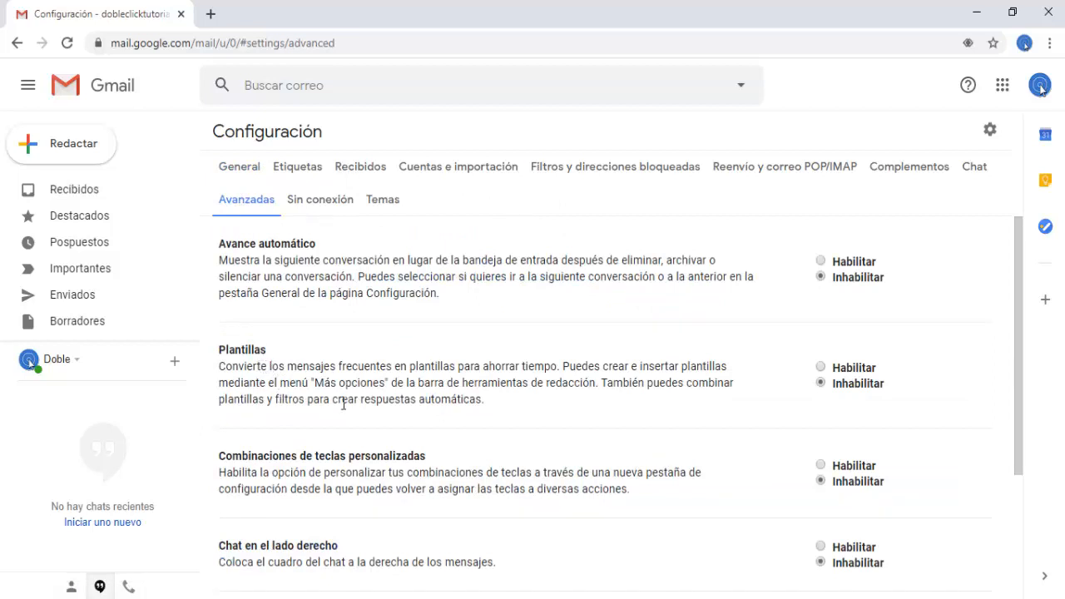
pyautogui.click(822, 367)
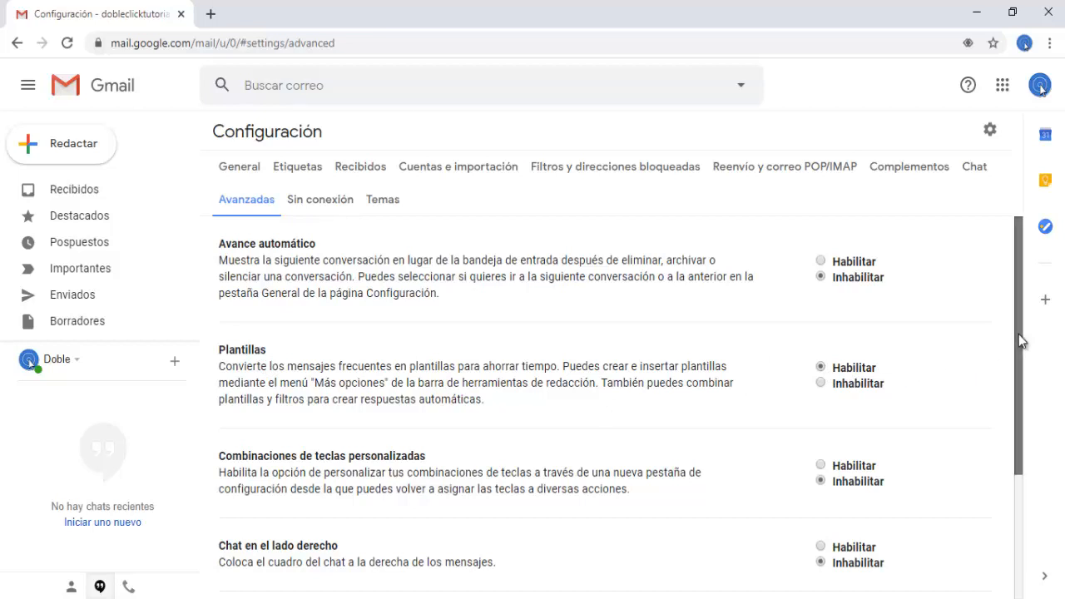
pyautogui.moveTo(1018, 334); pyautogui.dragTo(1016, 441)
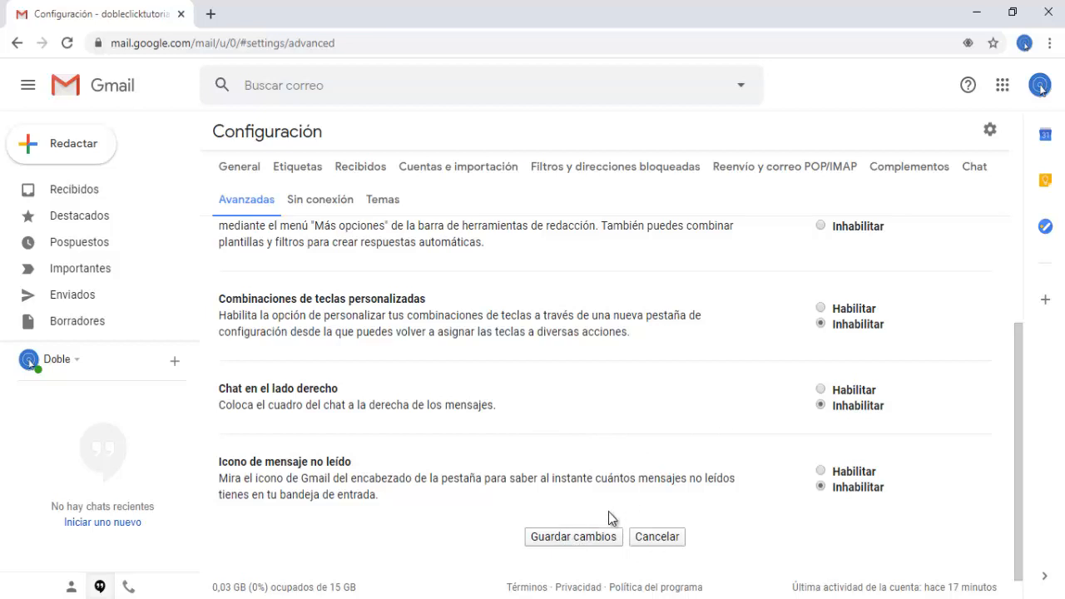
pyautogui.click(574, 536)
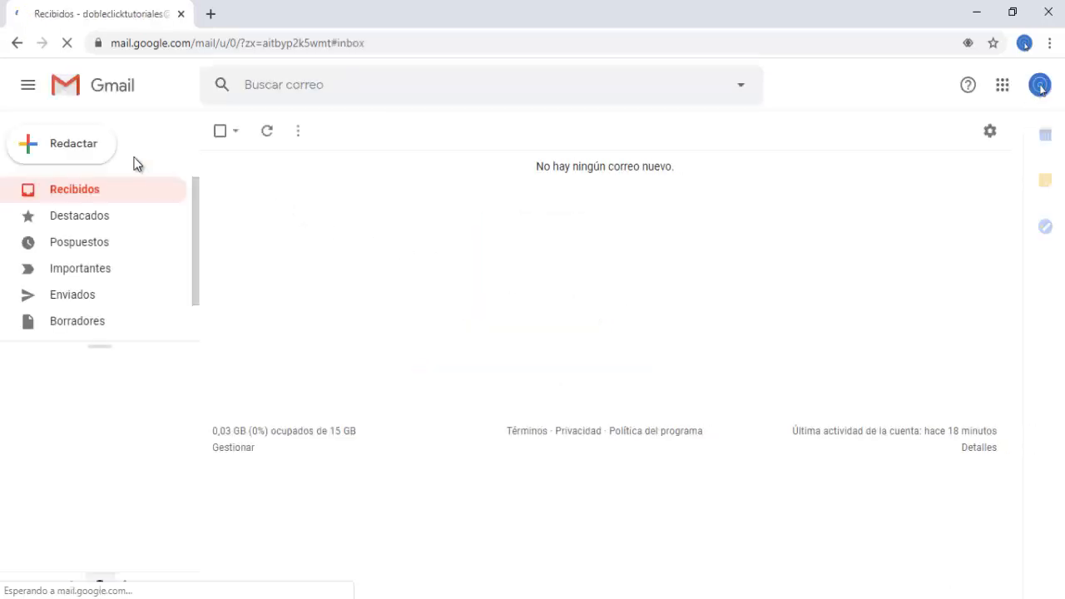
# Step: Compose a new message with the body text "Esto es una prueba de plantilla 1." above the signature
pyautogui.click(48, 145)
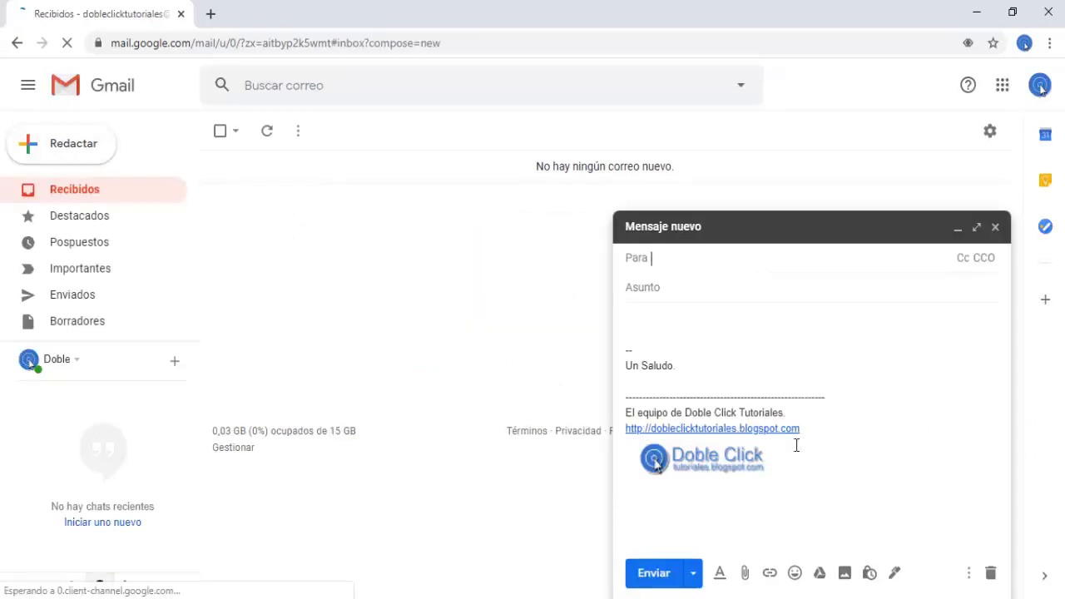
pyautogui.click(968, 572)
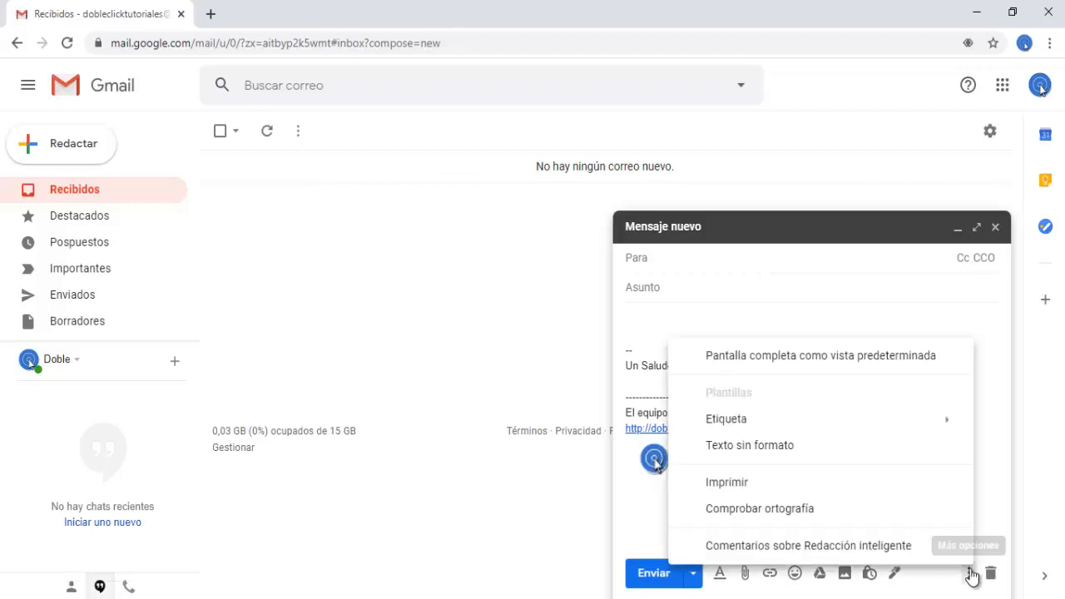
pyautogui.moveTo(849, 409)
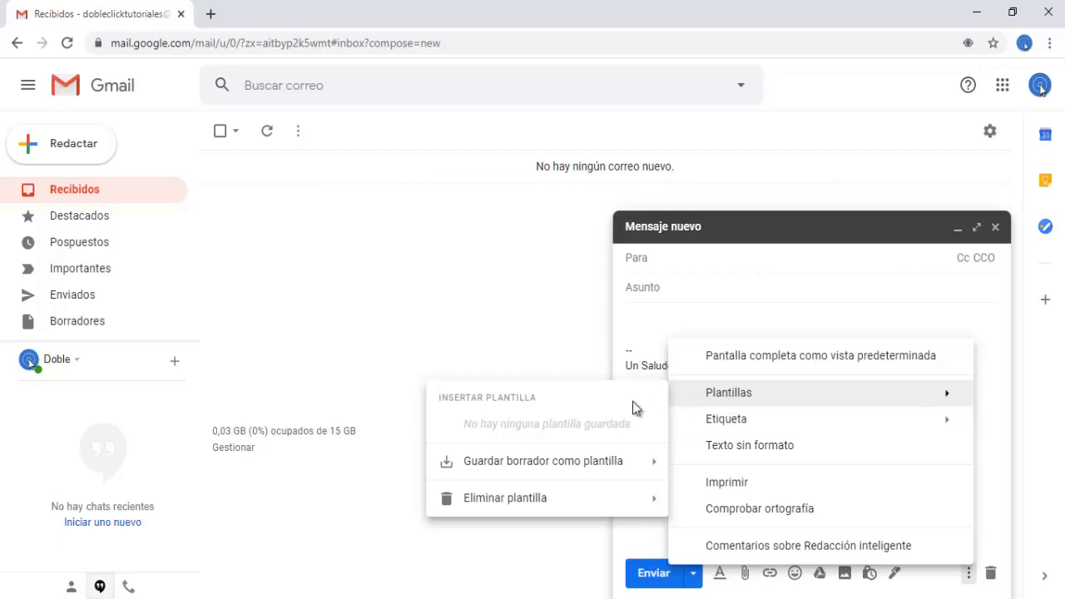
pyautogui.click(642, 315)
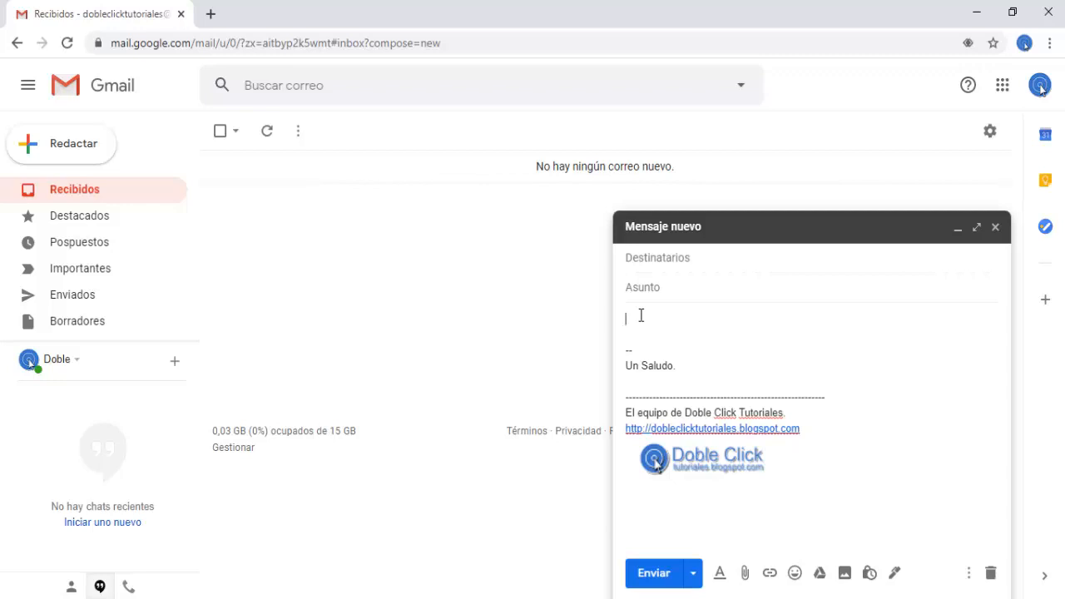
pyautogui.write('Esto es una prueba de plantilla 1.')
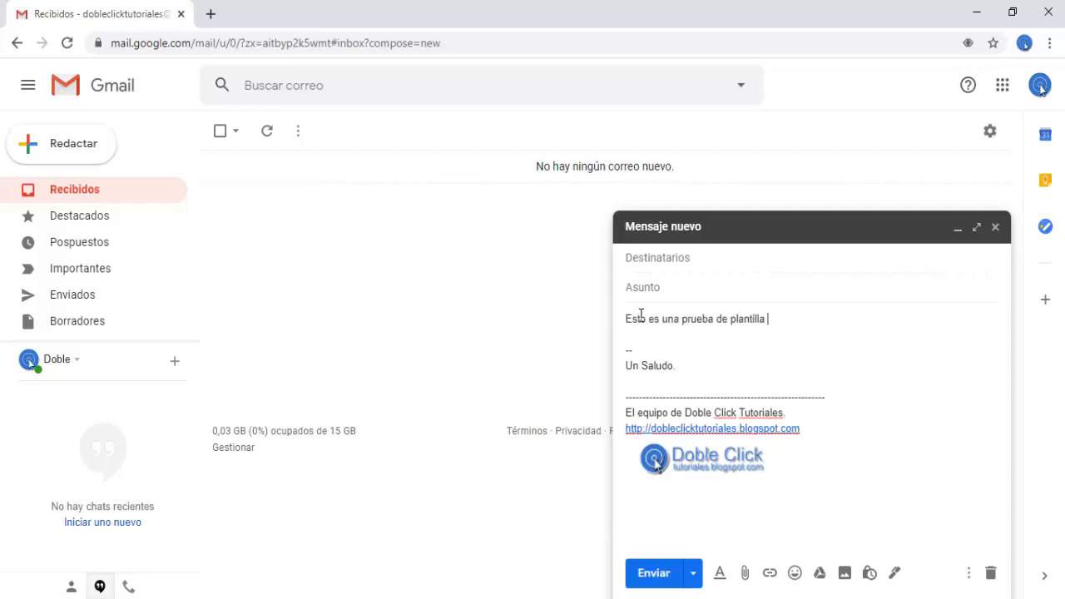
# Step: Save the draft as a new template named Plantilla1 and close the message
pyautogui.click(968, 576)
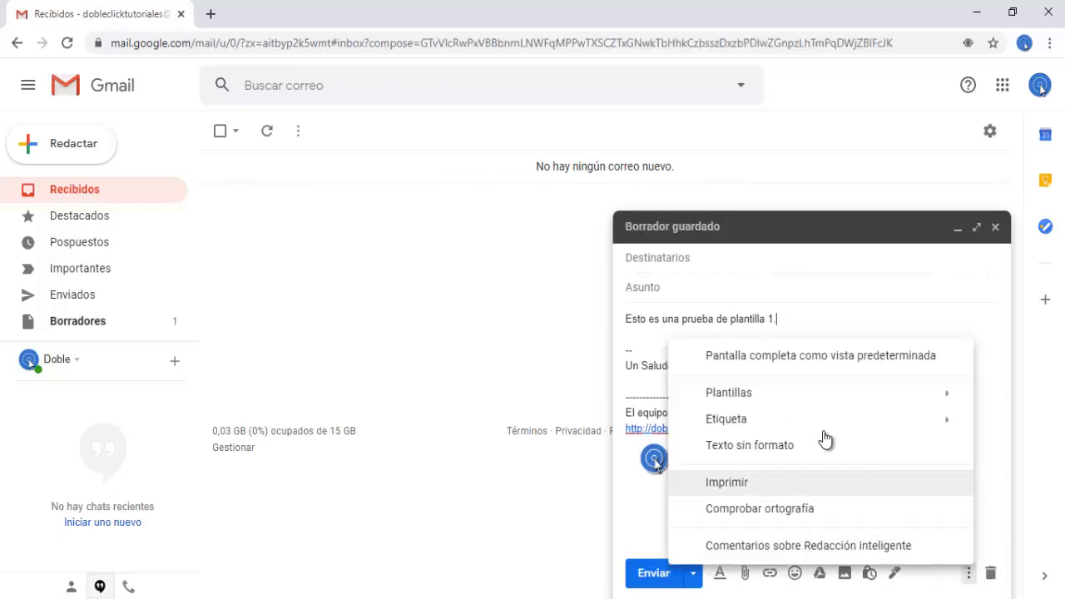
pyautogui.moveTo(793, 401)
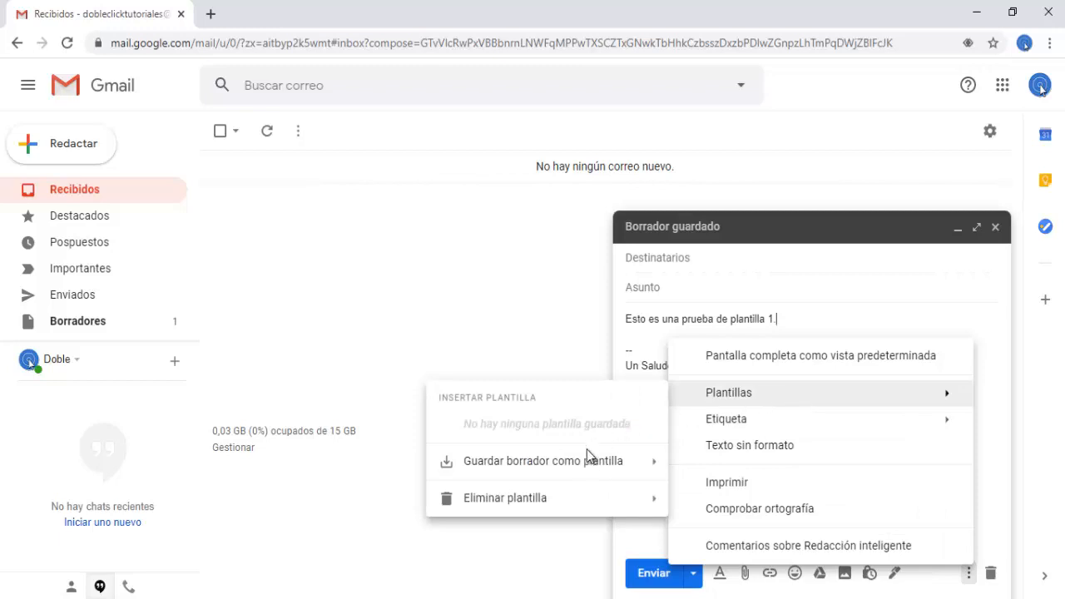
pyautogui.moveTo(580, 469)
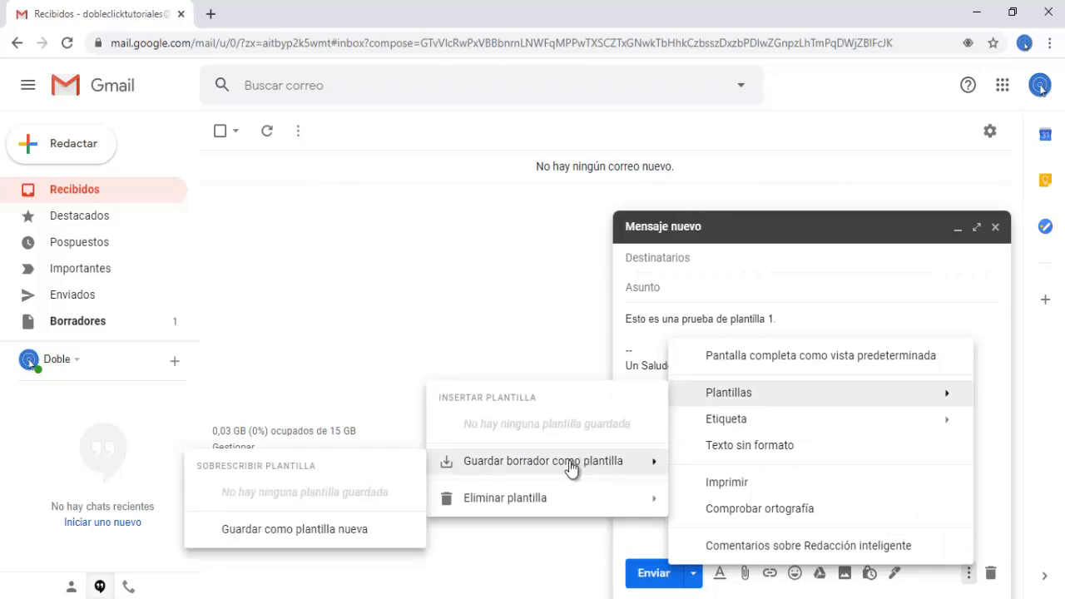
pyautogui.click(311, 533)
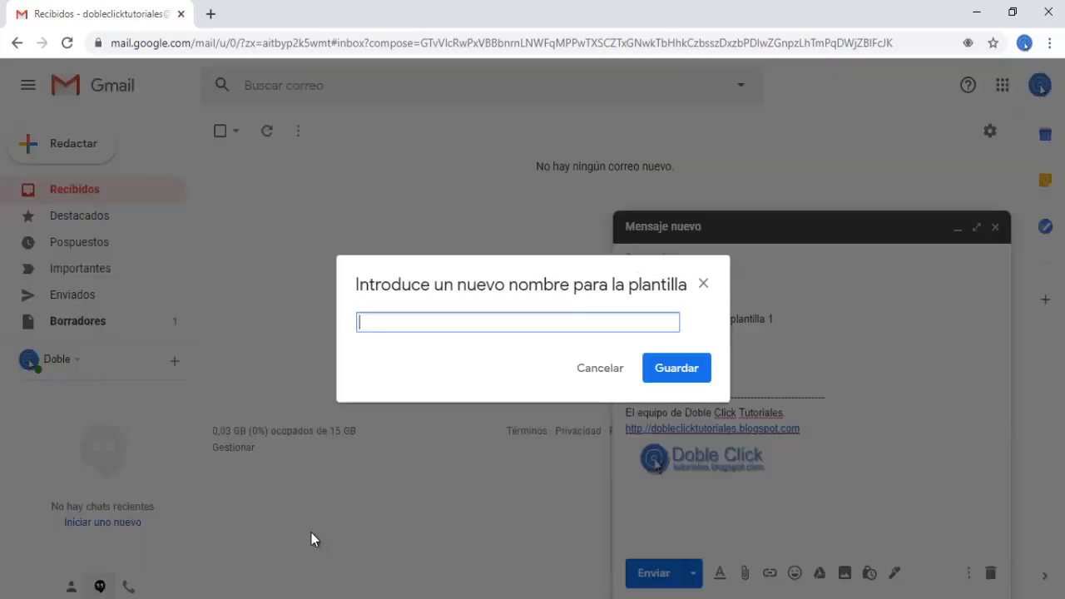
pyautogui.write('Plantilla 1')
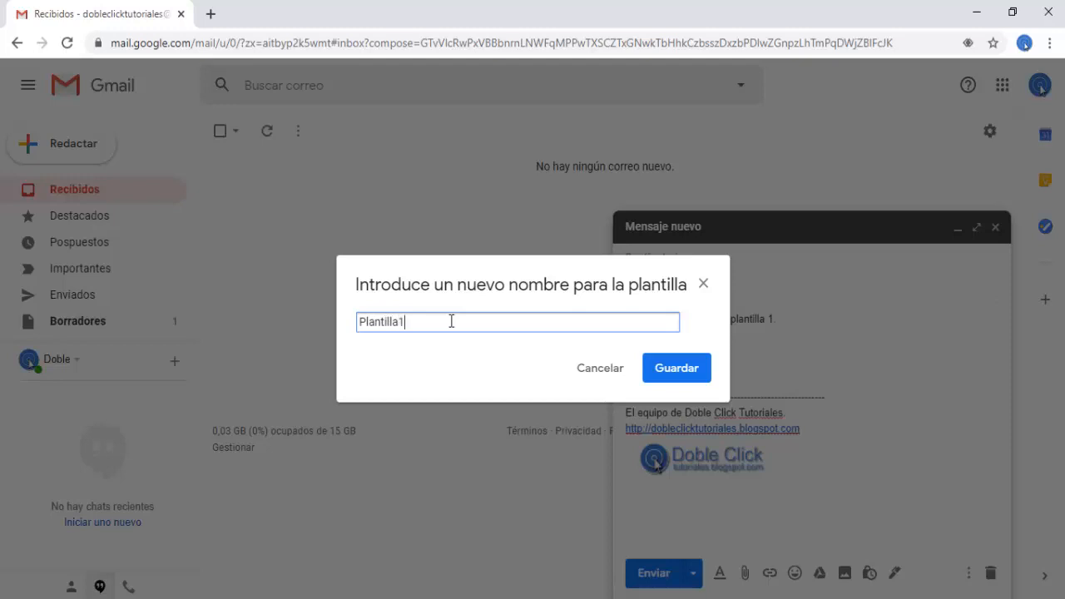
pyautogui.click(687, 369)
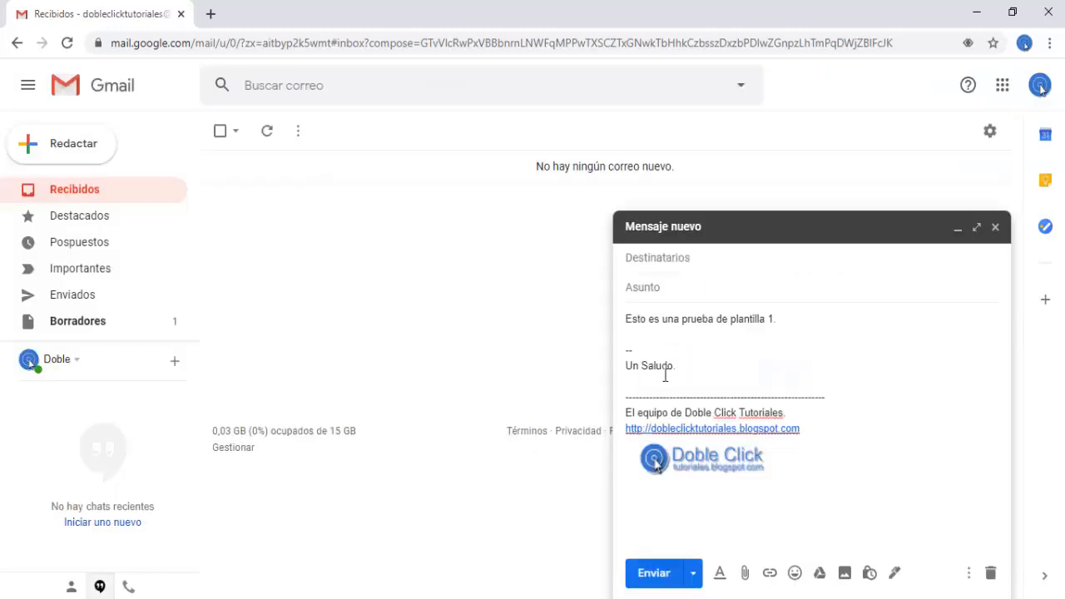
pyautogui.click(995, 227)
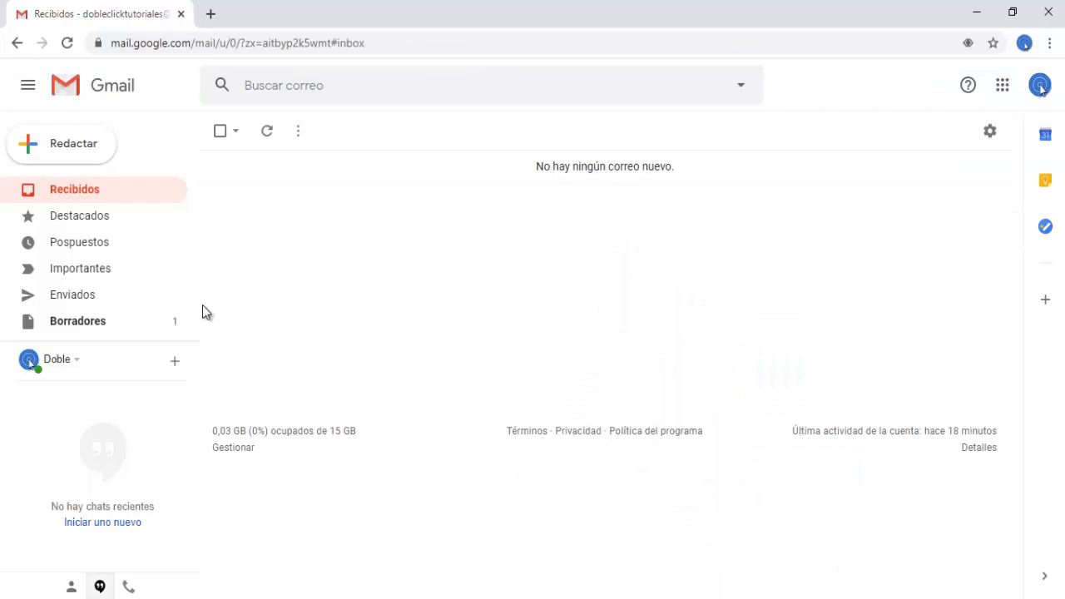
# Step: Delete the leftover draft without a subject from Borradores and return to the inbox
pyautogui.click(98, 324)
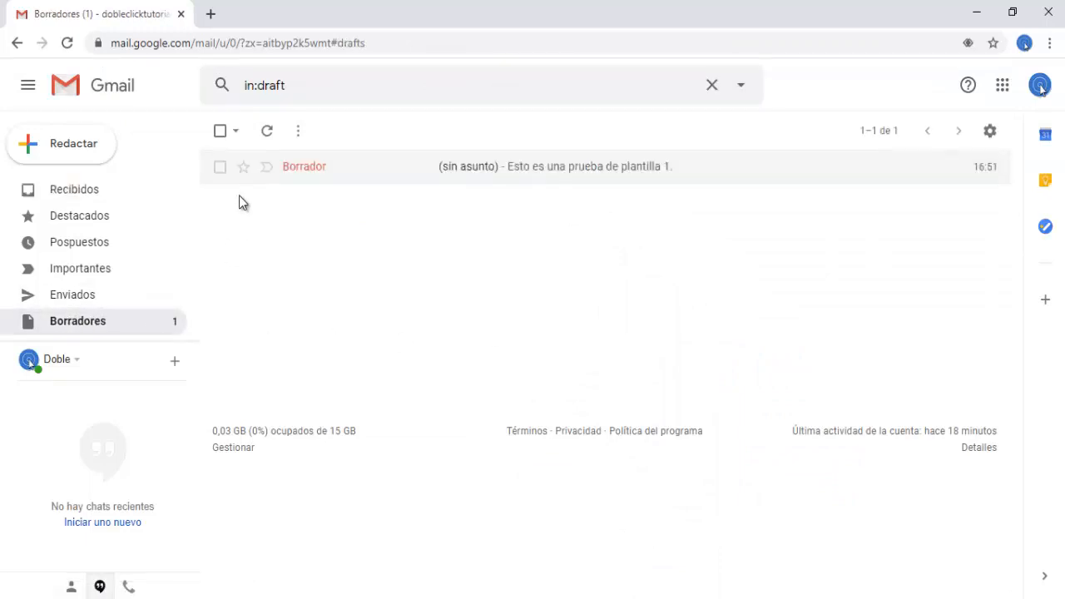
pyautogui.click(219, 168)
pyautogui.click(306, 134)
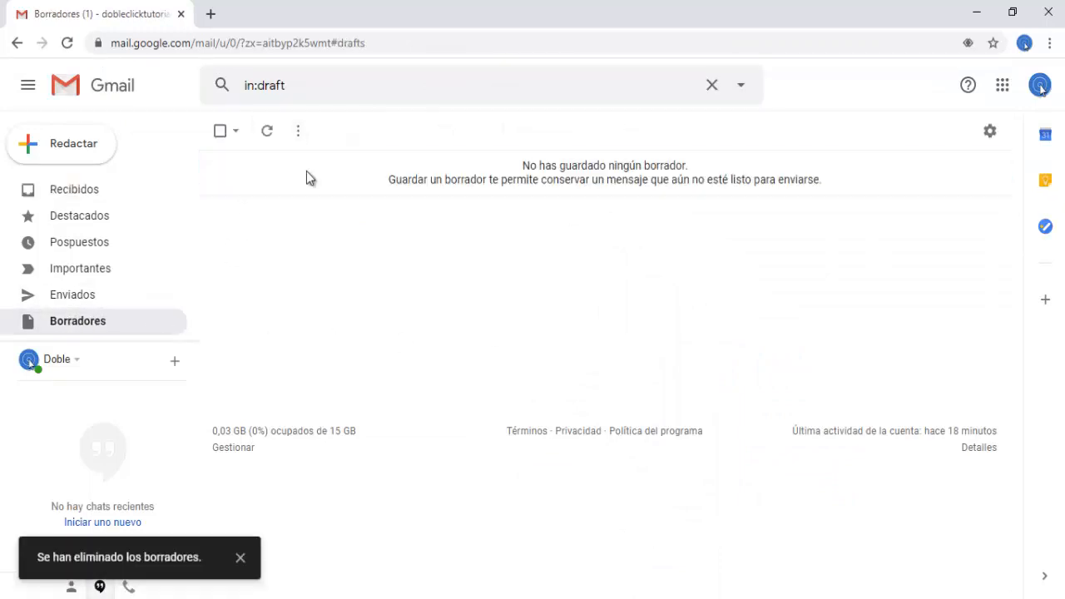
pyautogui.click(84, 201)
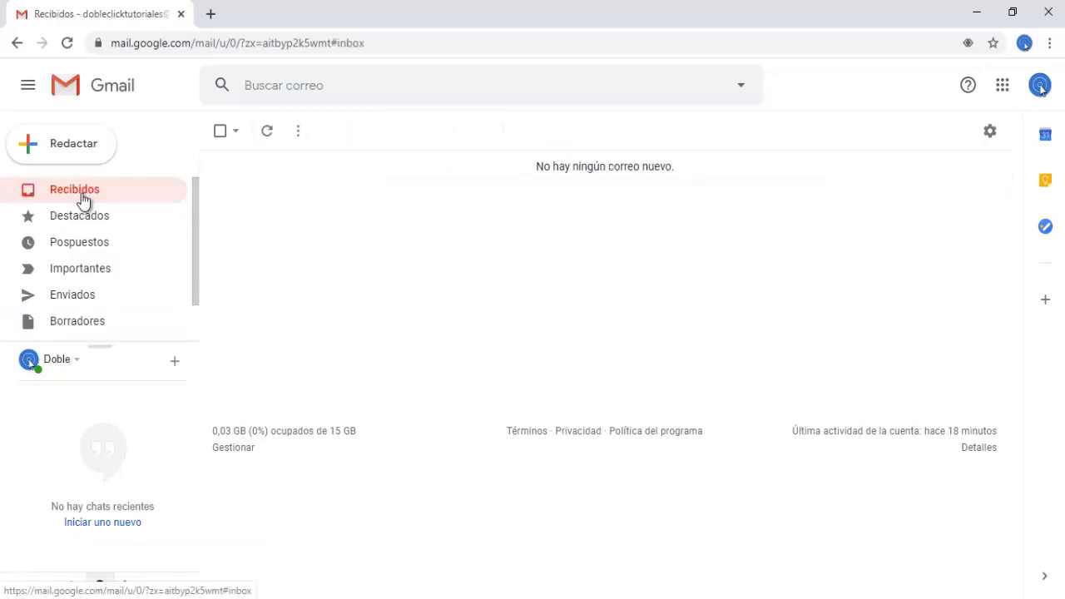
# Step: Start a new message and insert the Plantilla1 template into it
pyautogui.click(68, 150)
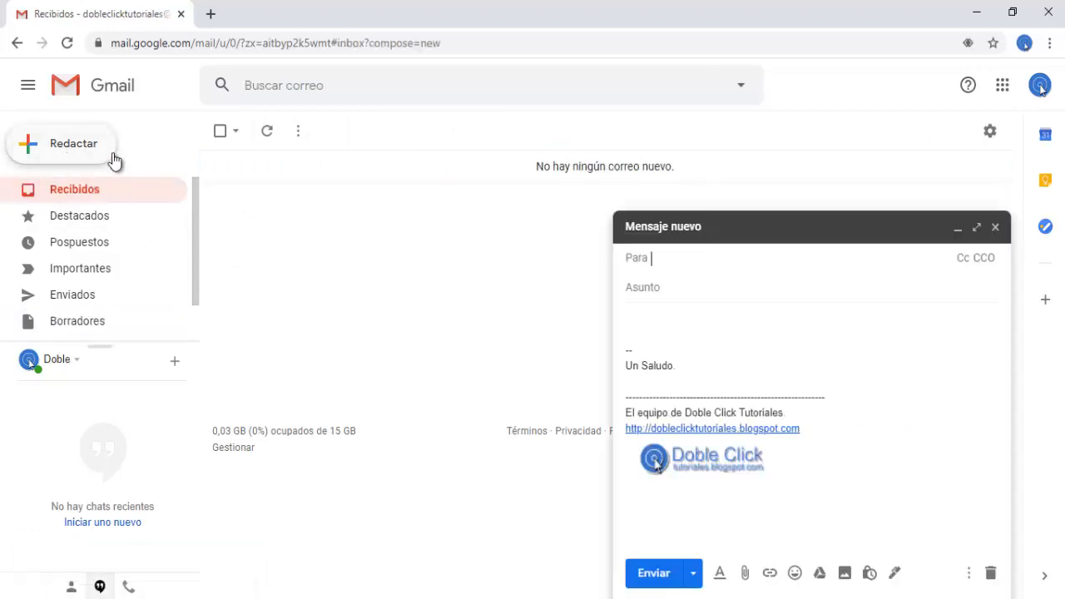
pyautogui.click(970, 573)
pyautogui.moveTo(847, 409)
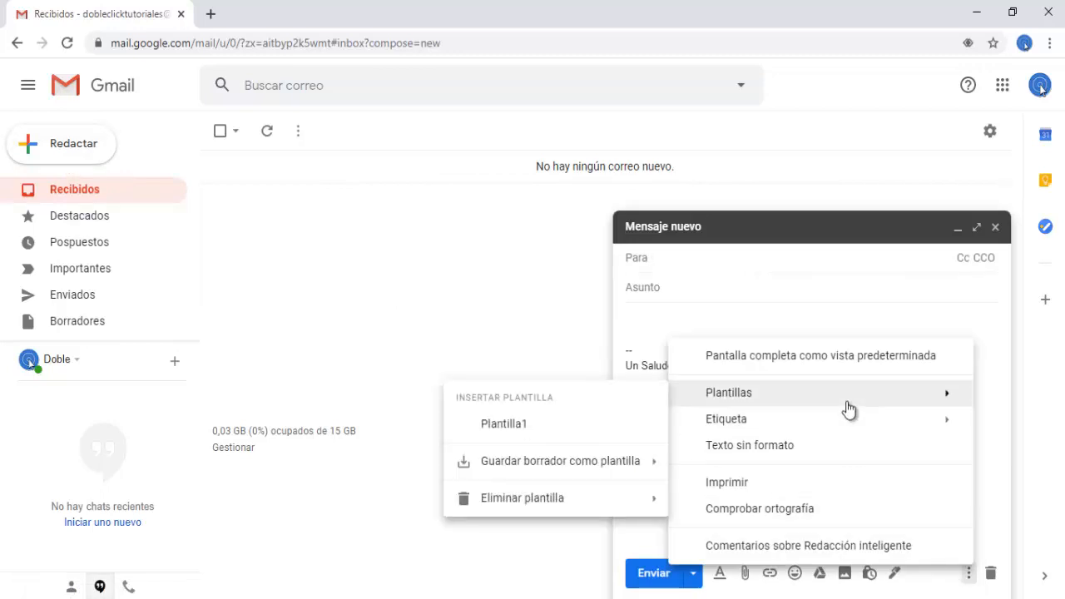
pyautogui.click(504, 425)
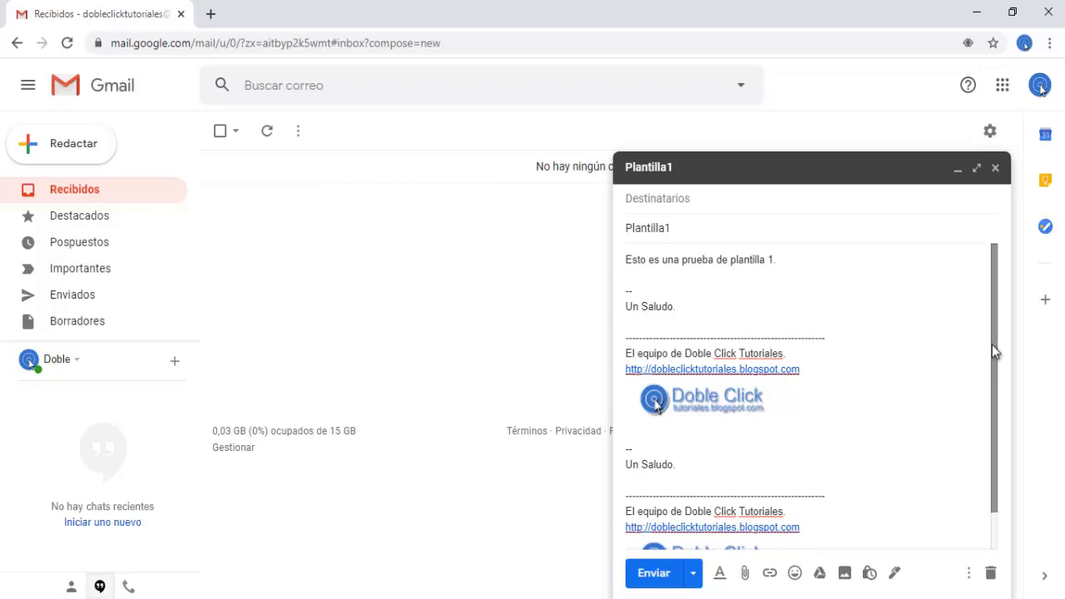
# Step: Replace the word "plantilla" in the message's first line with "PLANTILLA"
pyautogui.moveTo(992, 345); pyautogui.dragTo(989, 390)
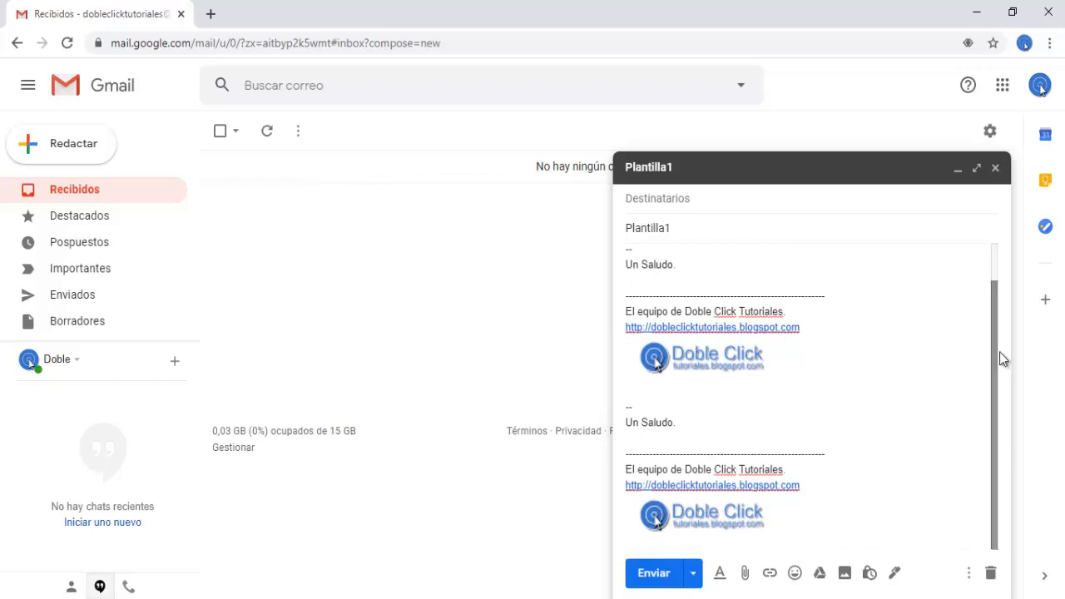
pyautogui.moveTo(992, 359); pyautogui.dragTo(994, 312)
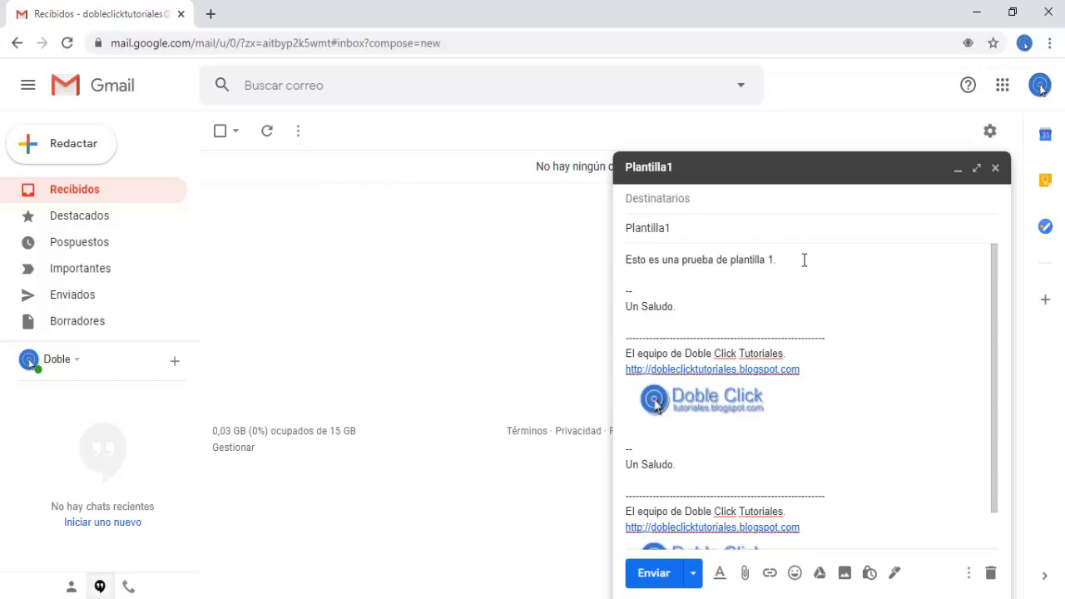
pyautogui.doubleClick(748, 259)
pyautogui.write('PLANTILLA')
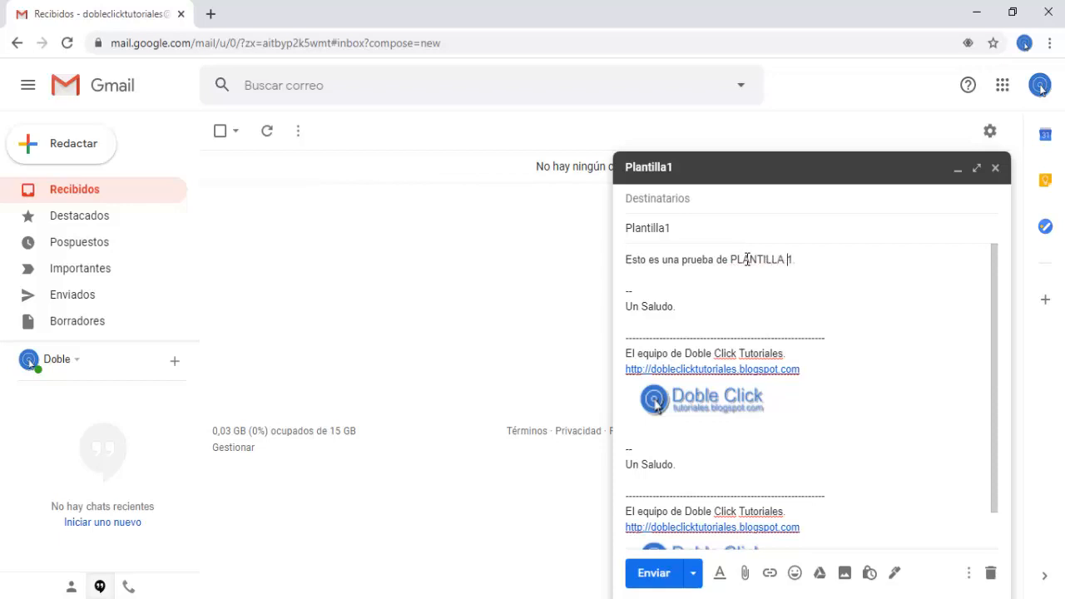